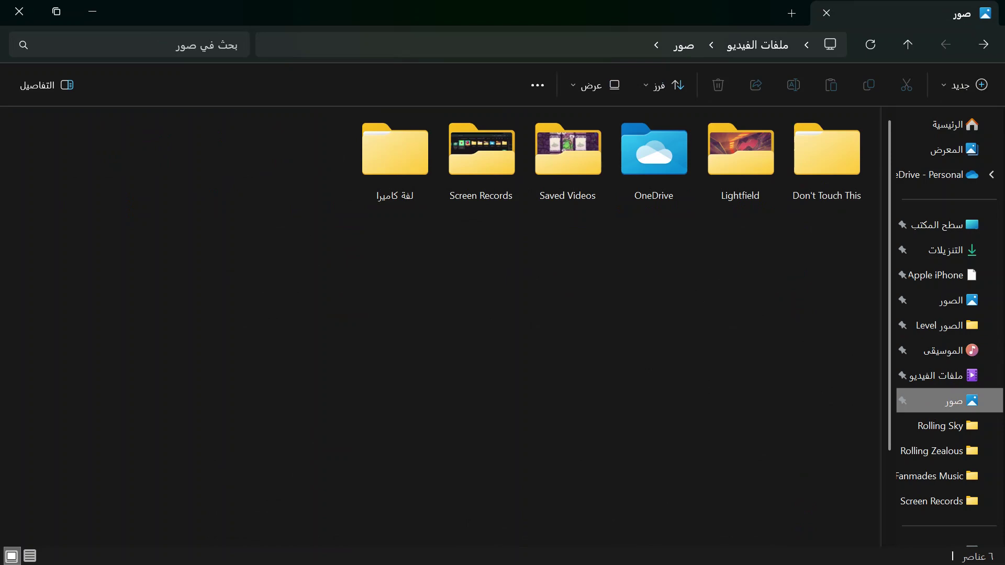
Open the Rolling Sky Backgrounds folder under Don't Touch This, RS Games Level, Rolling Sky, and close the browser window covering it.
double_click(827, 152)
double_click(653, 152)
double_click(568, 152)
double_click(827, 152)
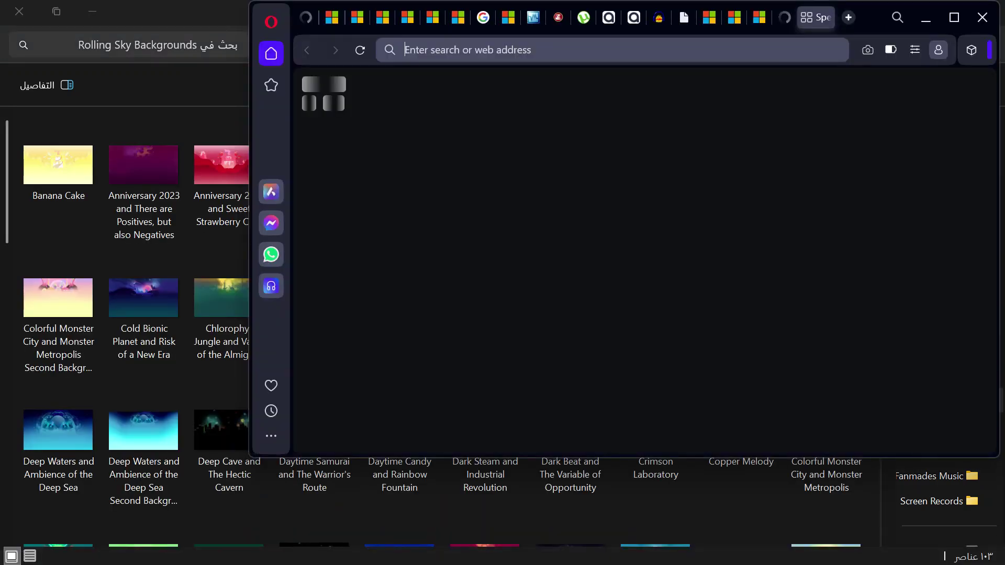
key("alt+F4")
key("Return")
Rename the teal background image "Fiesta!!!" as "Sunset Brazil and Fiesta!!!".
scroll(433, 329, "down", 15)
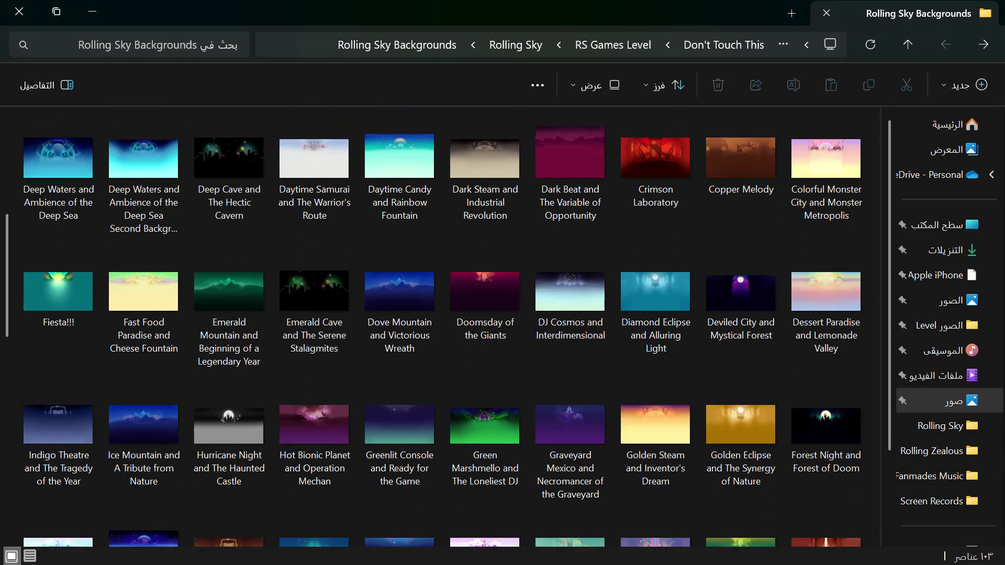
scroll(432, 328, "up", 8)
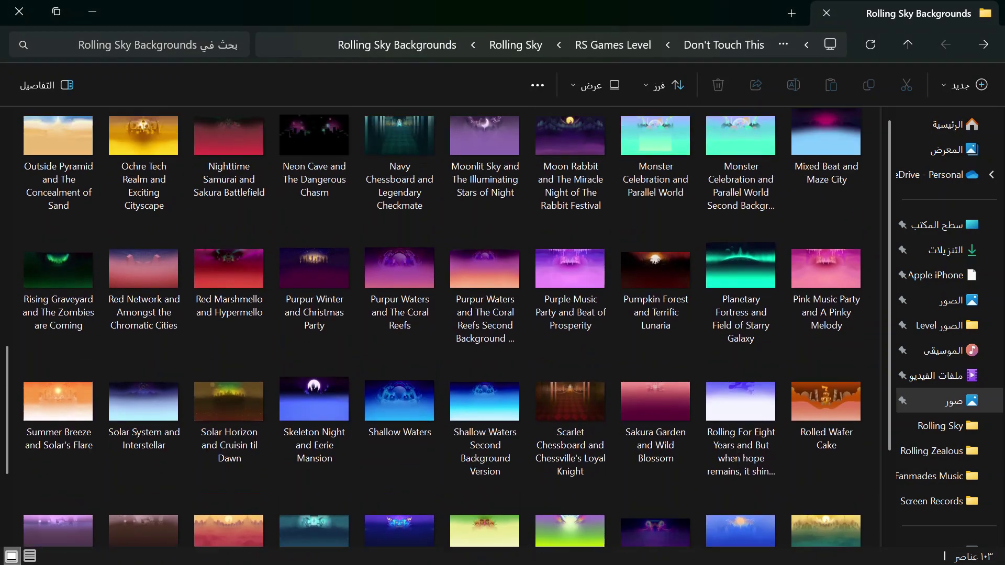
scroll(433, 327, "up", 1)
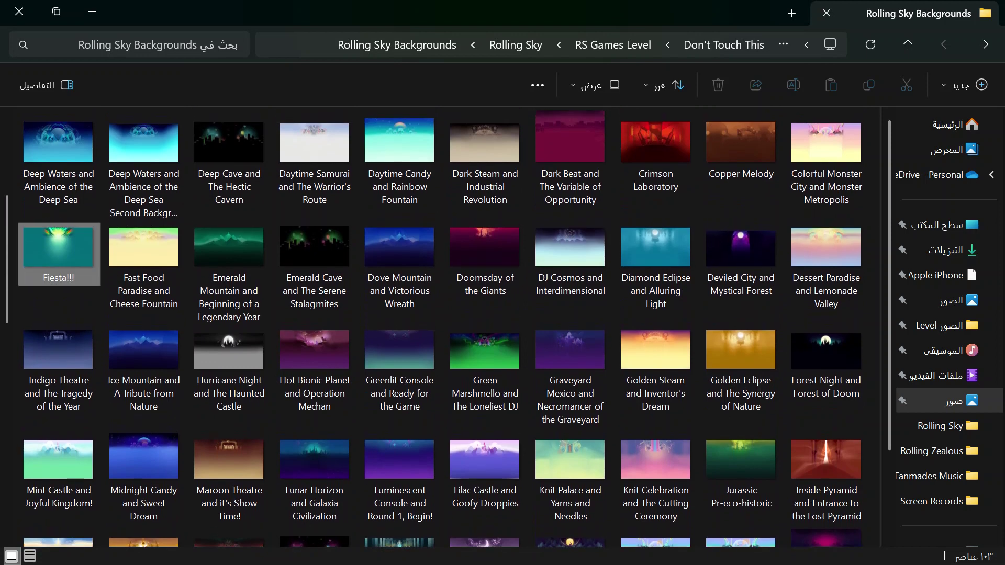
left_click(59, 251)
key("F2")
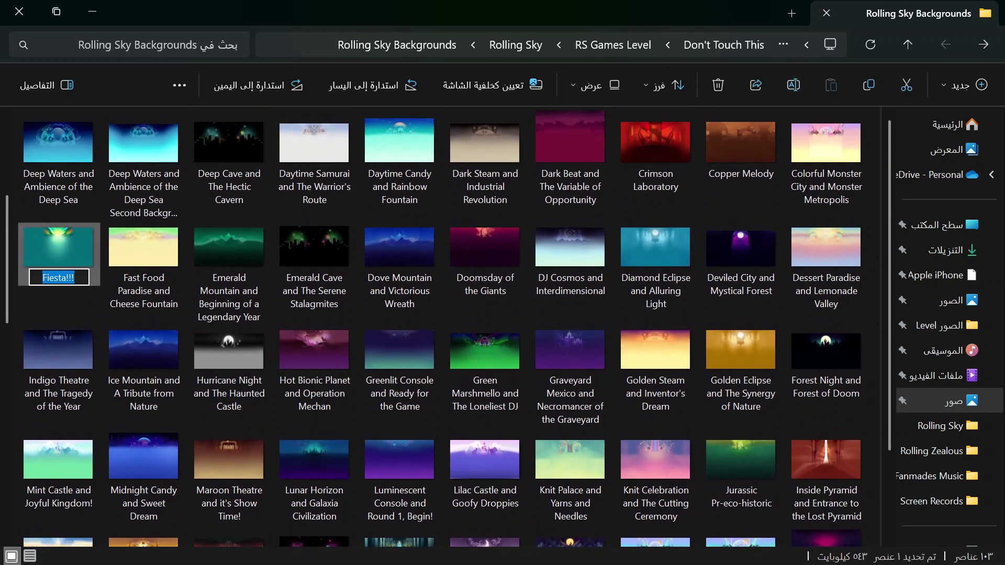
key("Home")
type("S")
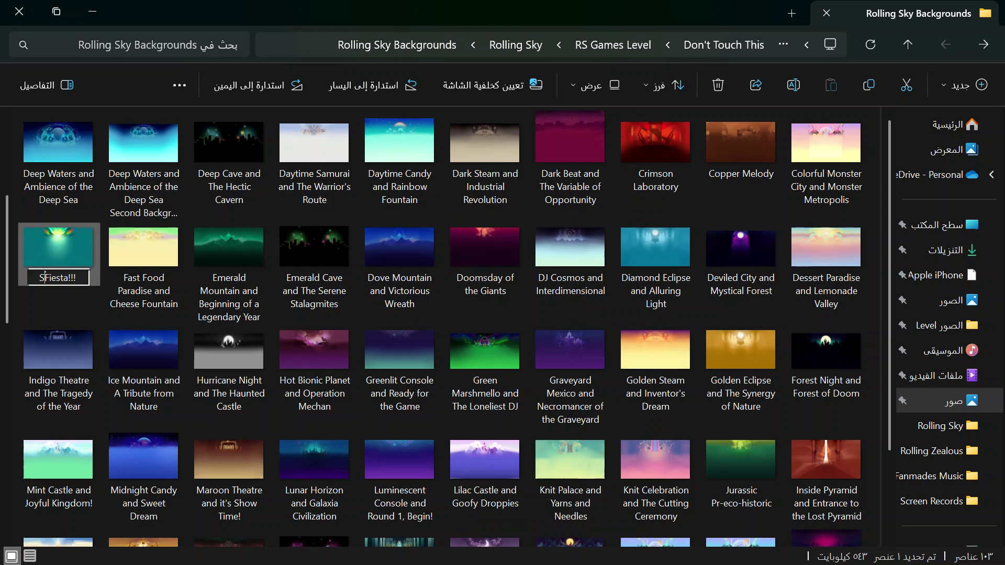
type("un")
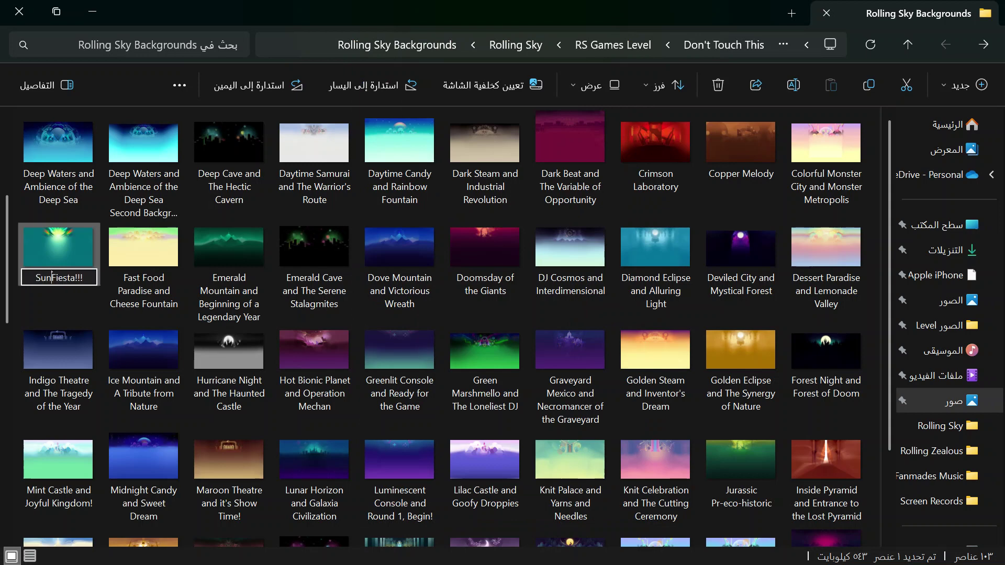
type("set Bra")
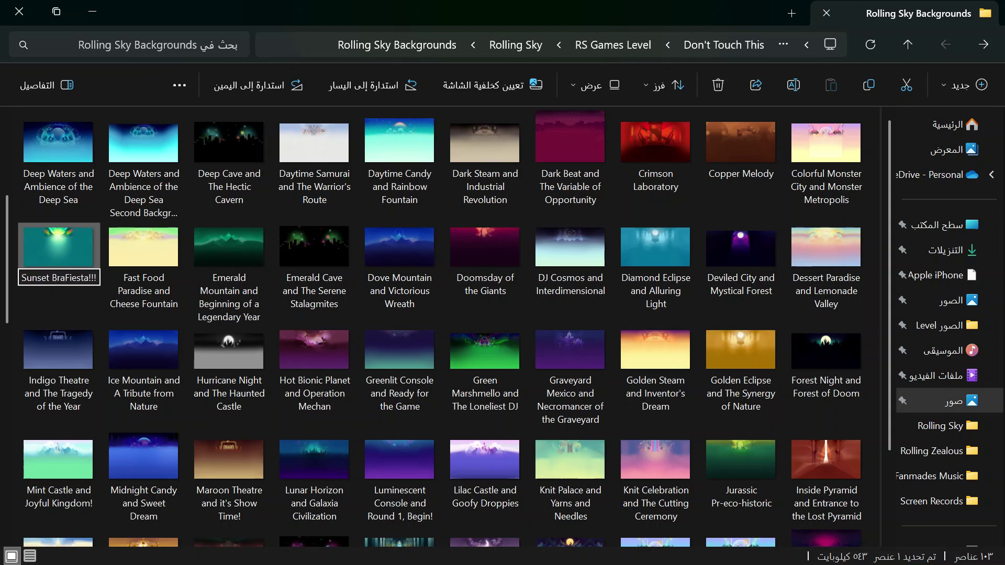
type("z")
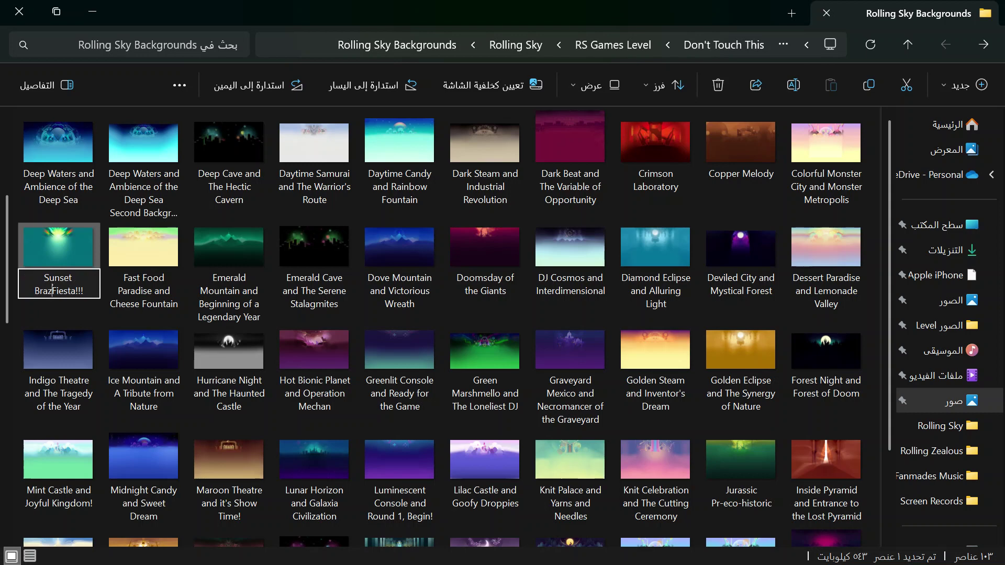
type("il and")
key("Return")
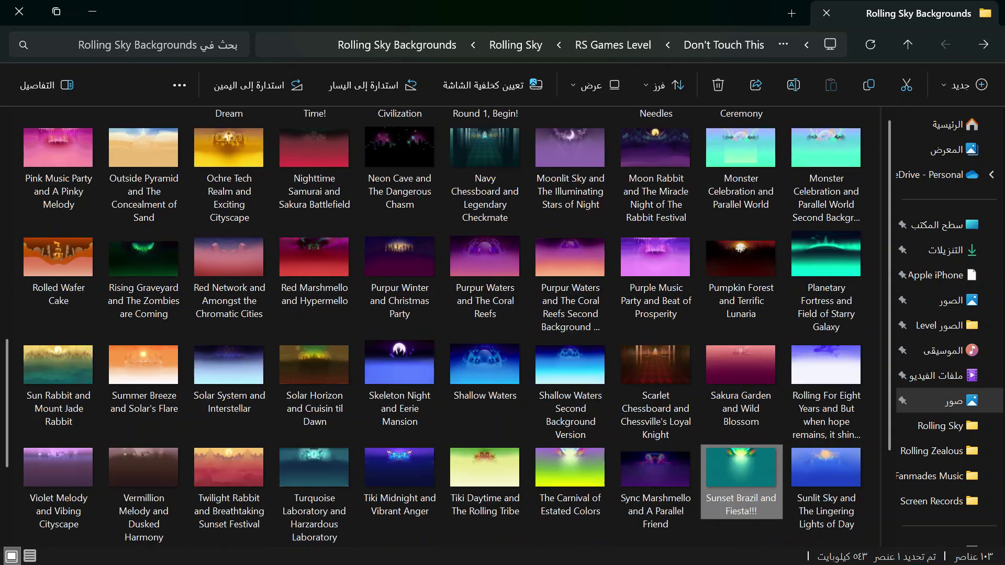
Rename the image "The Carnival of Estated Colors" as "Daylight Brazil and The Carnival of Estated Colors".
scroll(433, 327, "down", 2)
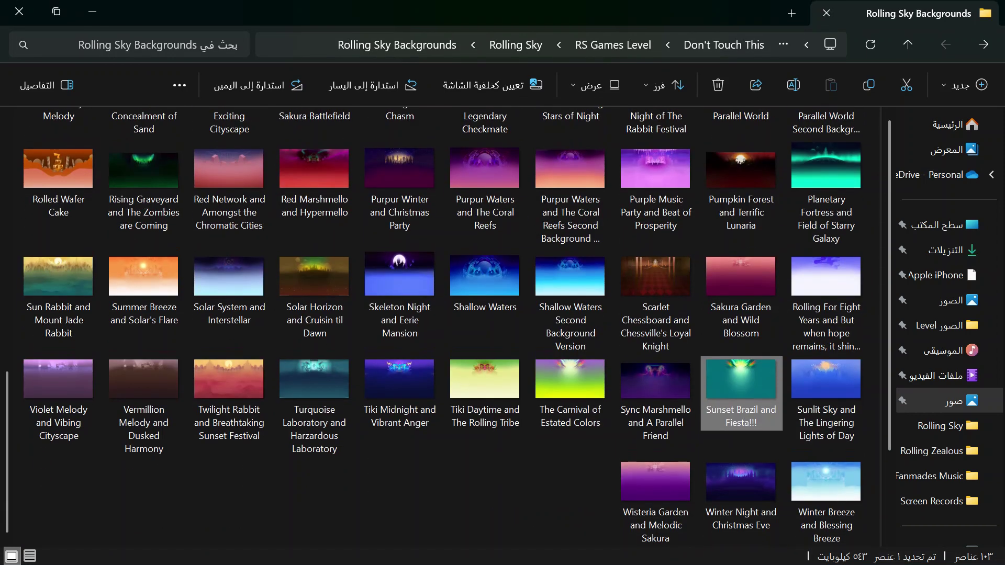
key("t")
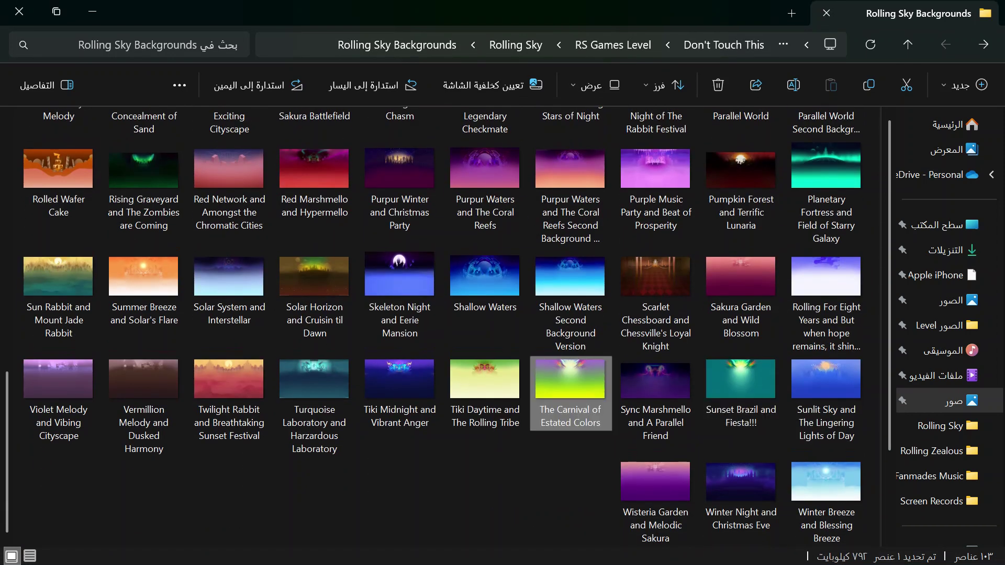
key("F2")
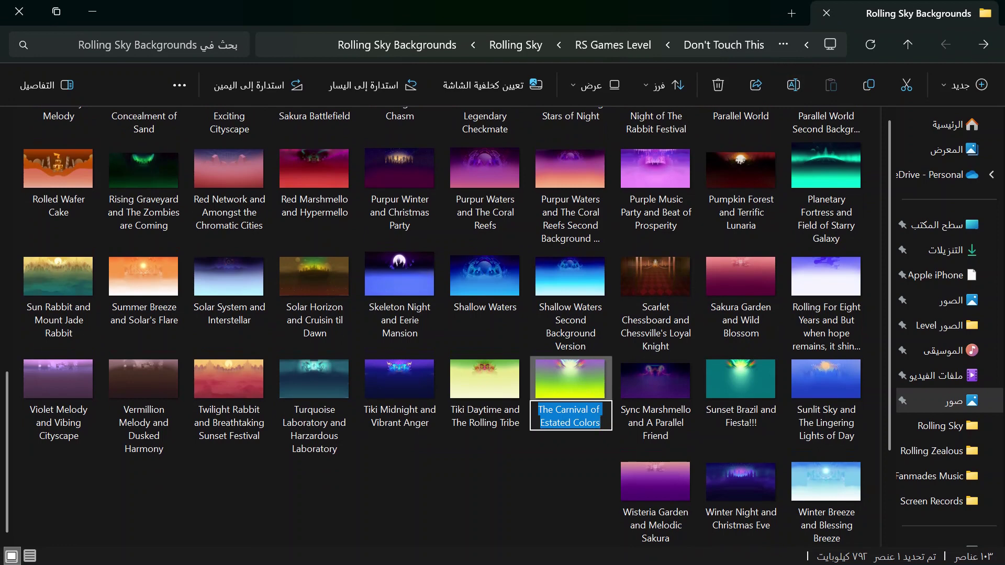
left_click(539, 409)
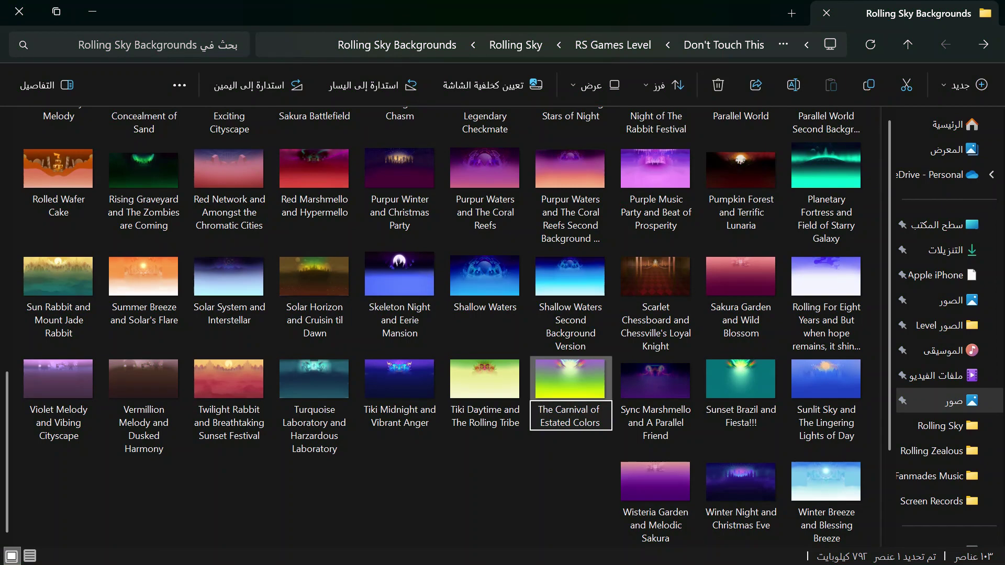
type("Day")
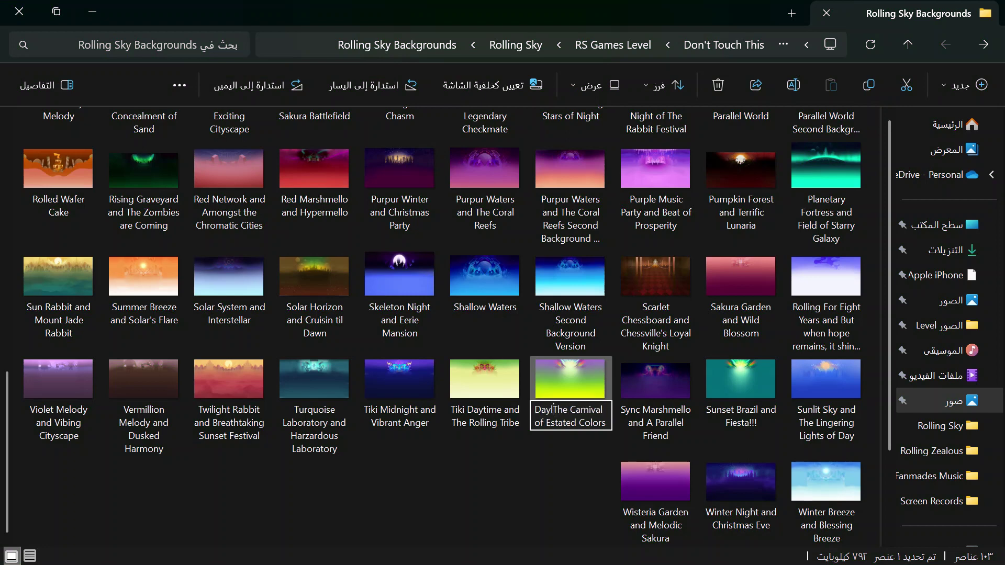
type(" ight")
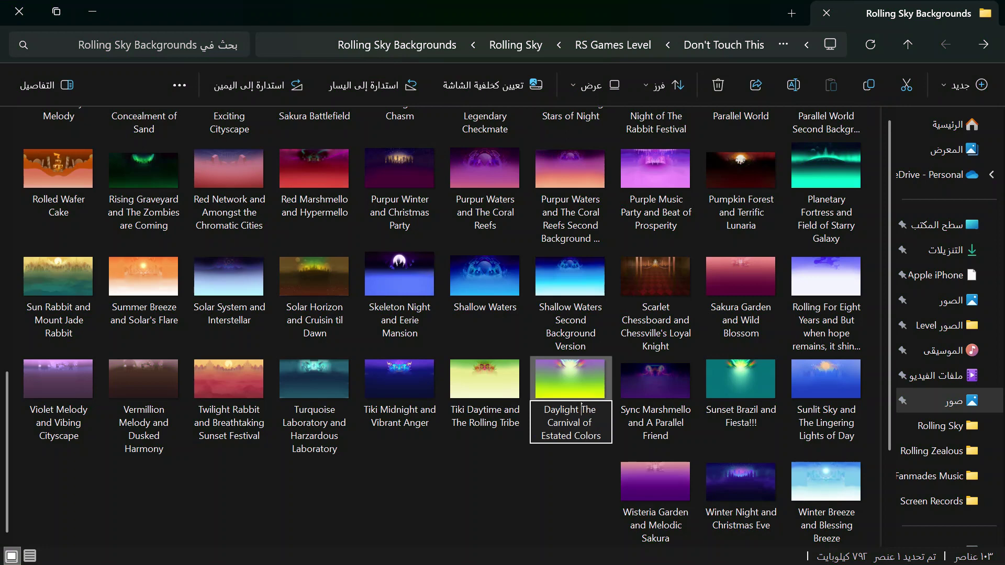
type("Bra")
type("z")
type("il")
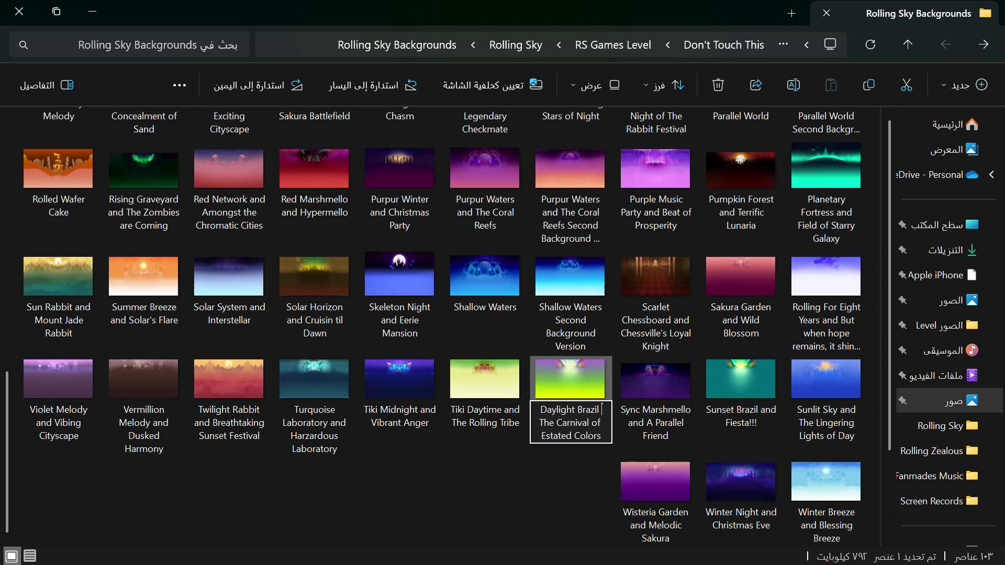
type(" and")
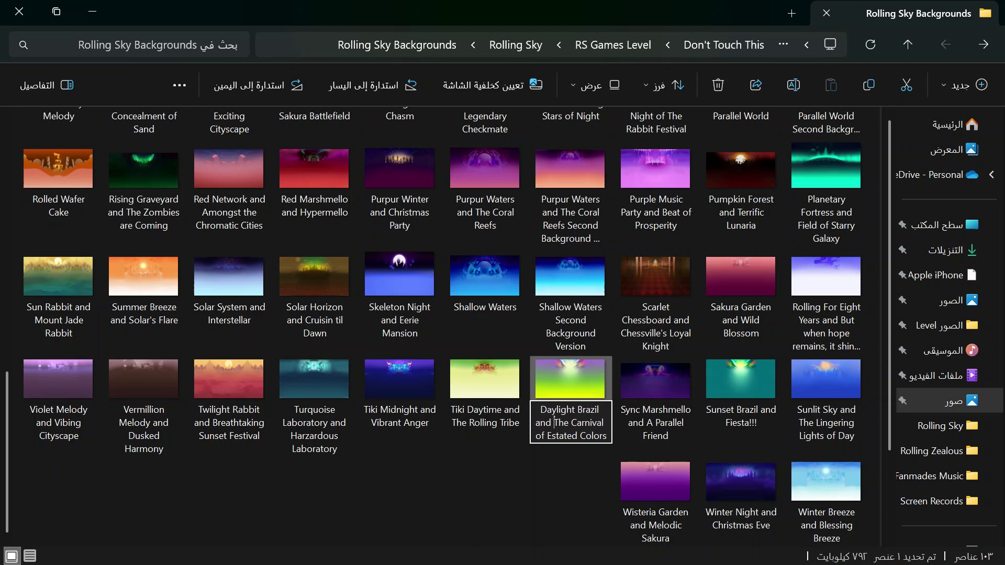
key("BackSpace")
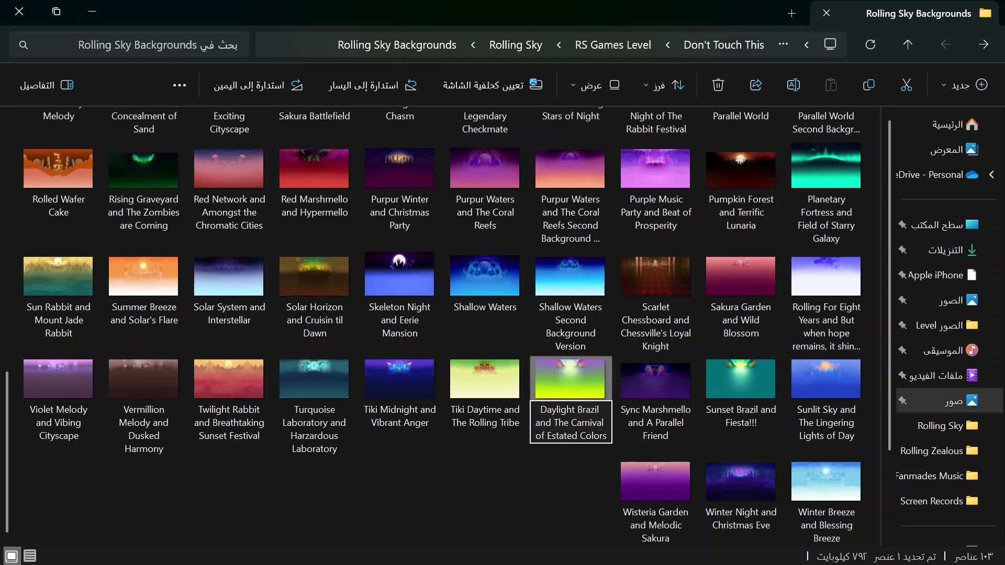
key("Return")
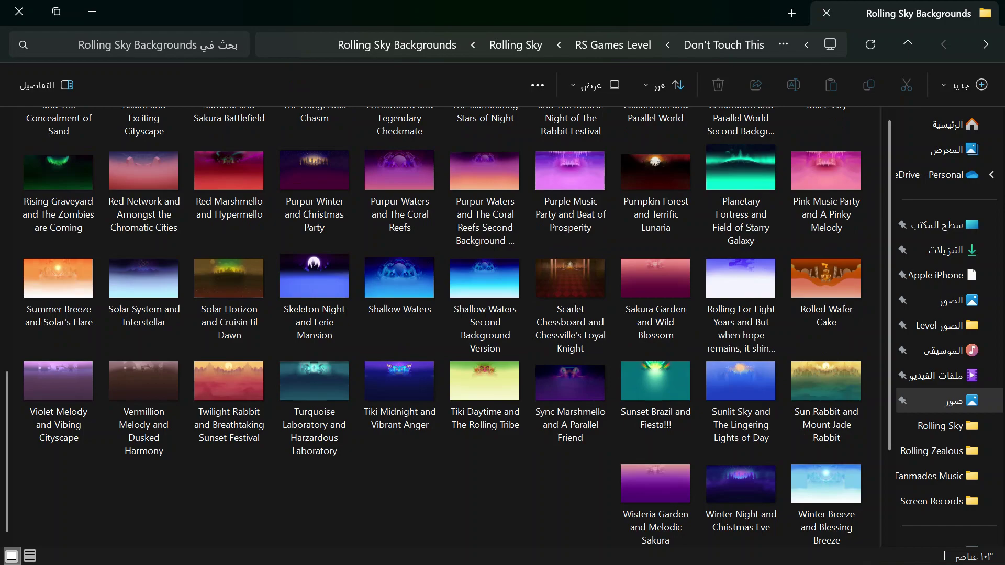
Close the Rolling Sky Backgrounds folder window and switch to Fine Screen Recorder.
scroll(432, 327, "up", 6)
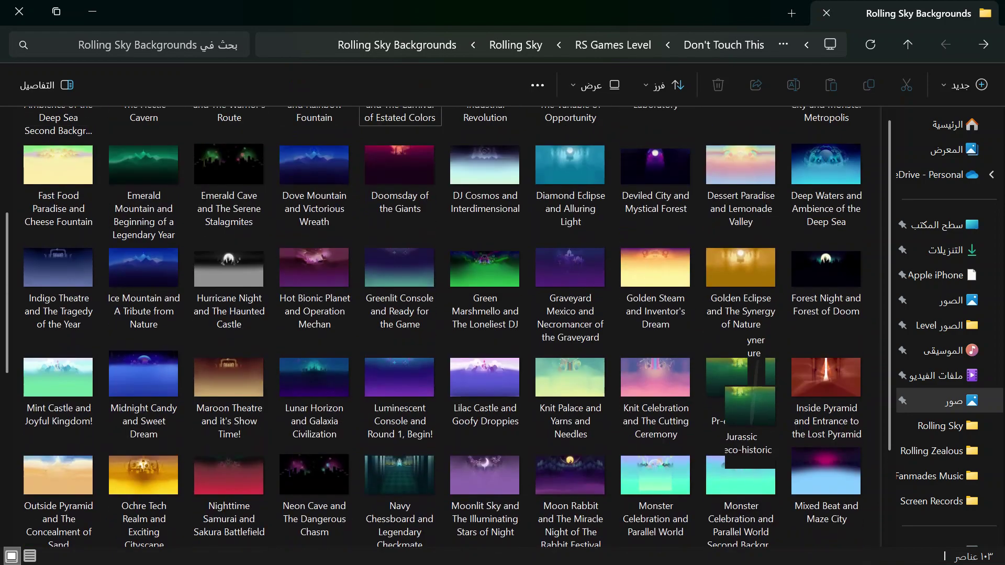
scroll(432, 327, "up", 4)
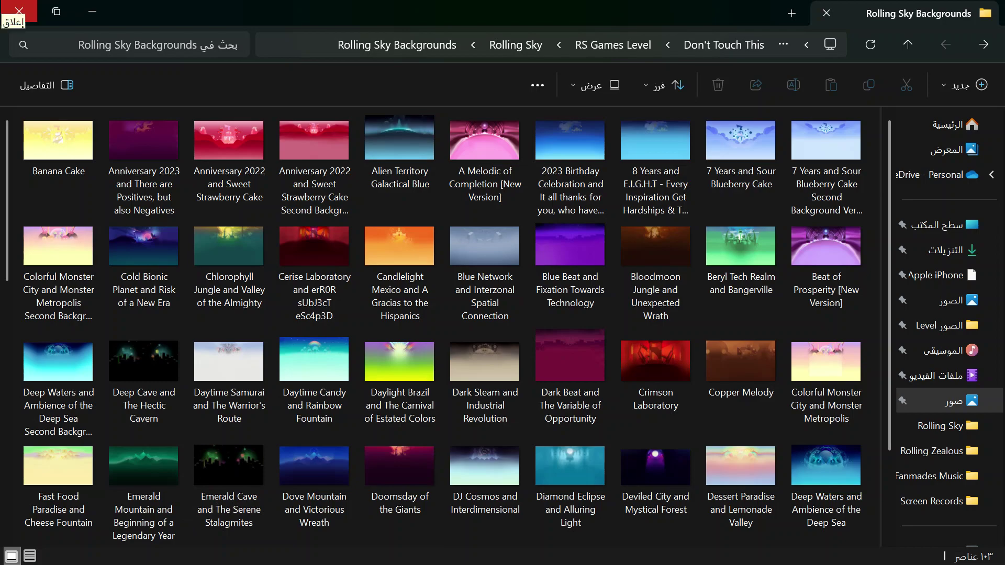
left_click(19, 11)
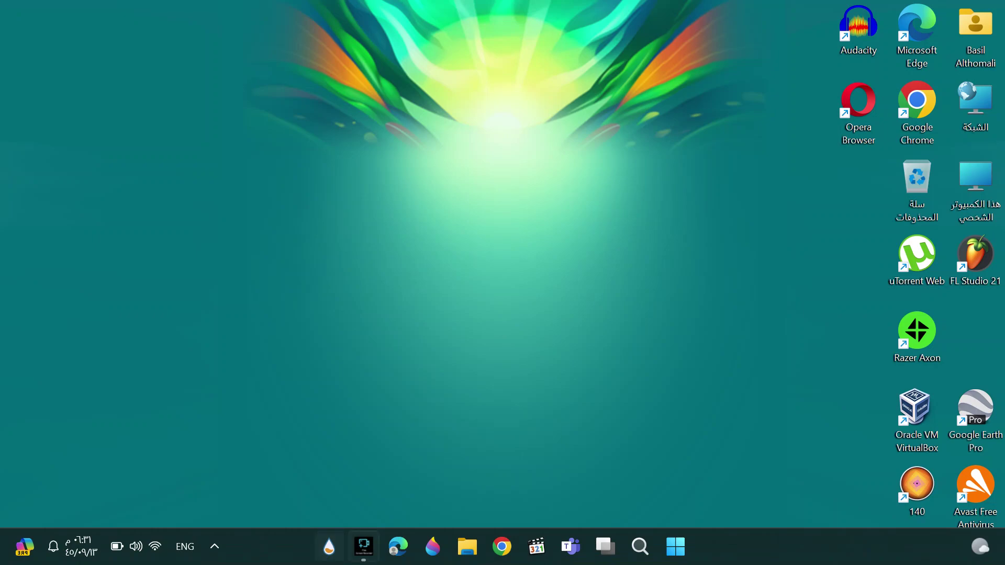
left_click(364, 546)
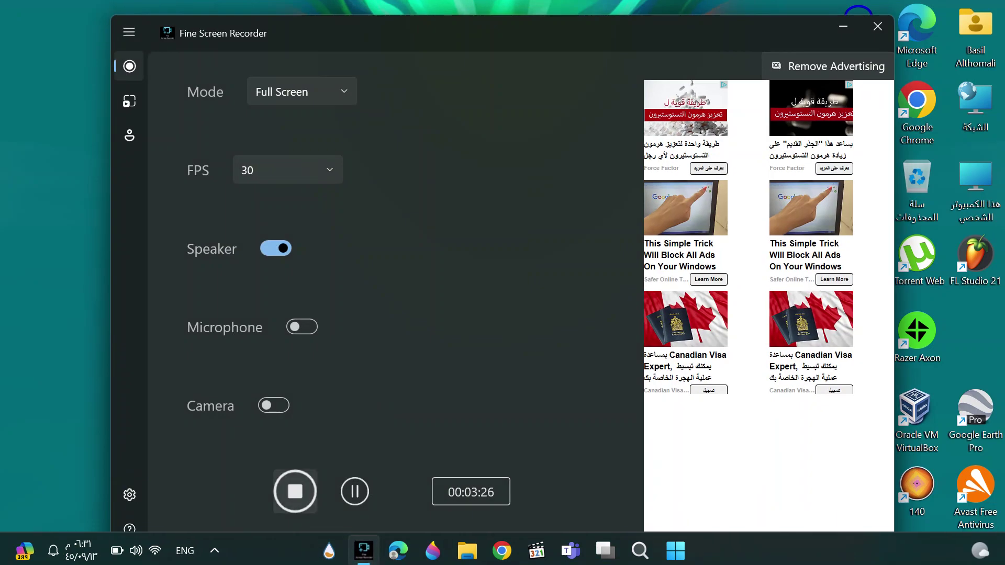